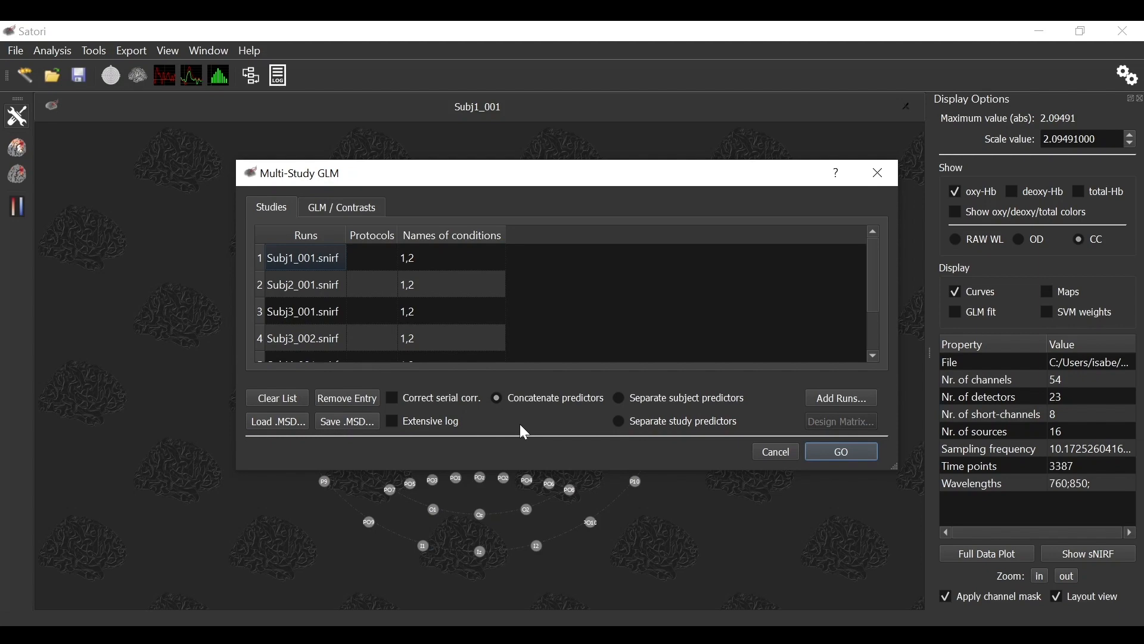
Step: Run the multi-study GLM on the listed runs with concatenated predictors and close the results
left_click(836, 452)
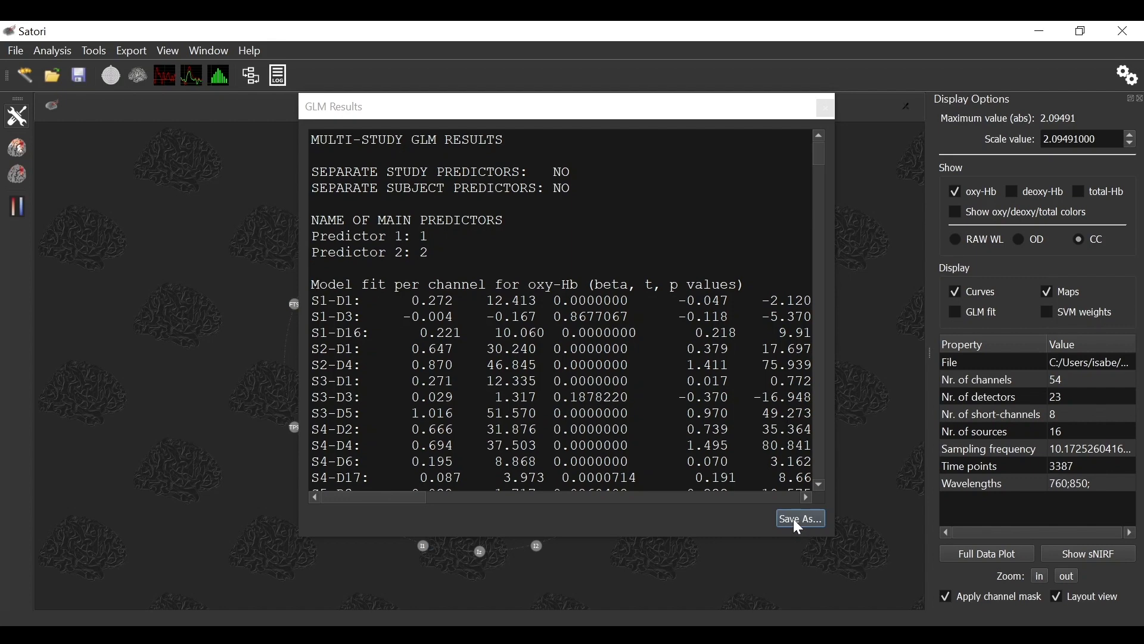
left_click(825, 108)
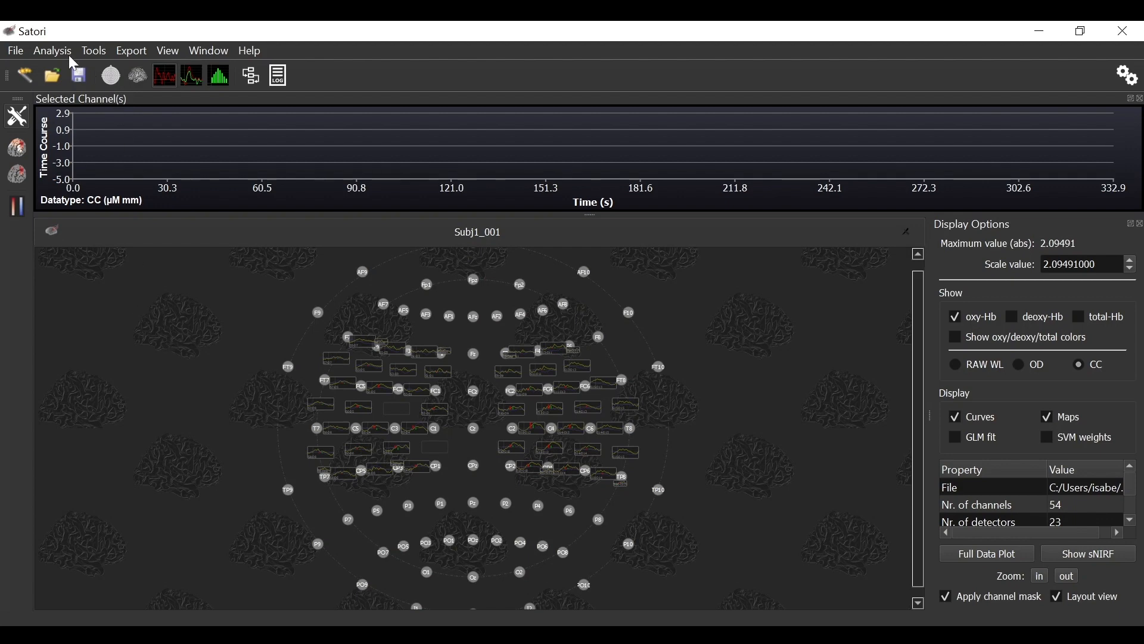
Step: Deselect the "t-test: 1 > 2" map in the channel map overlays so only "t-test: 1 > Baseline" is selected
left_click(53, 52)
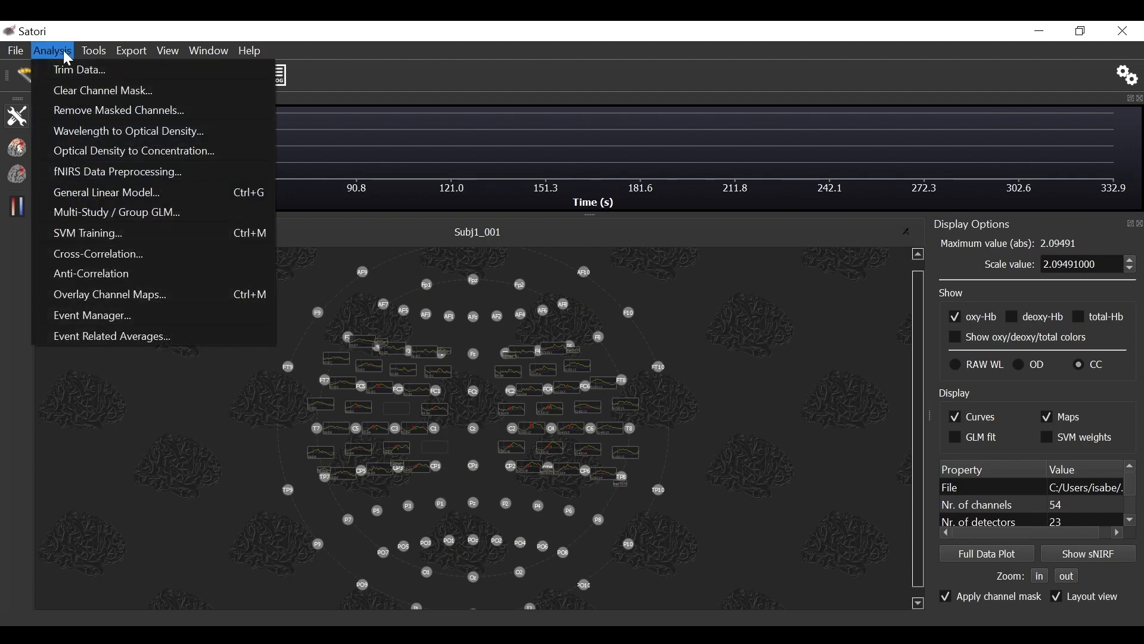
left_click(118, 295)
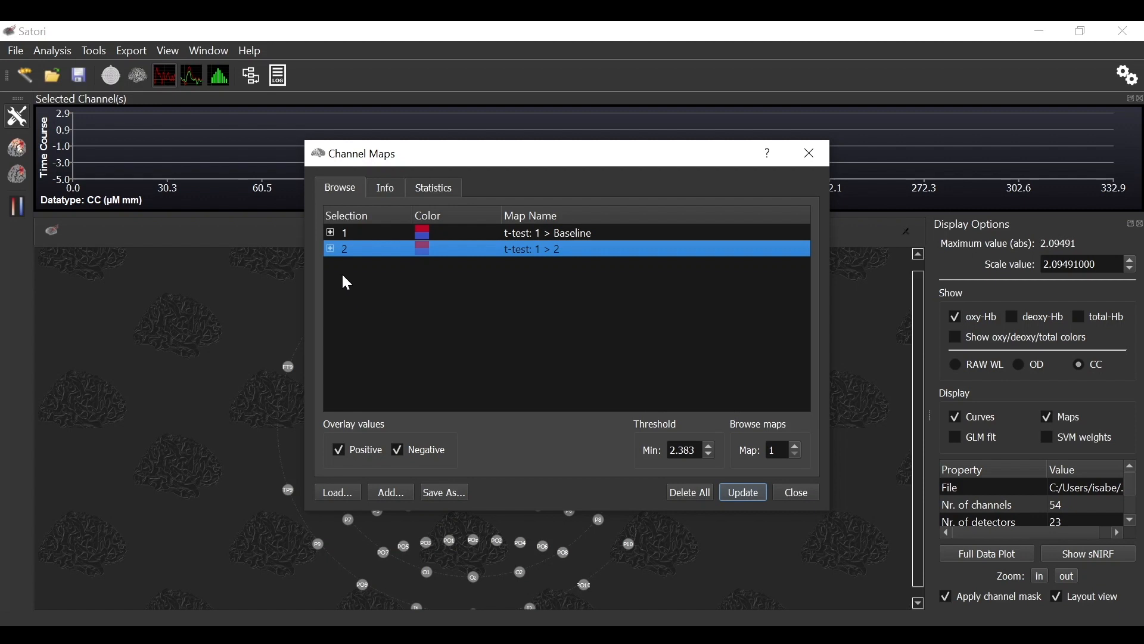
left_click(330, 247)
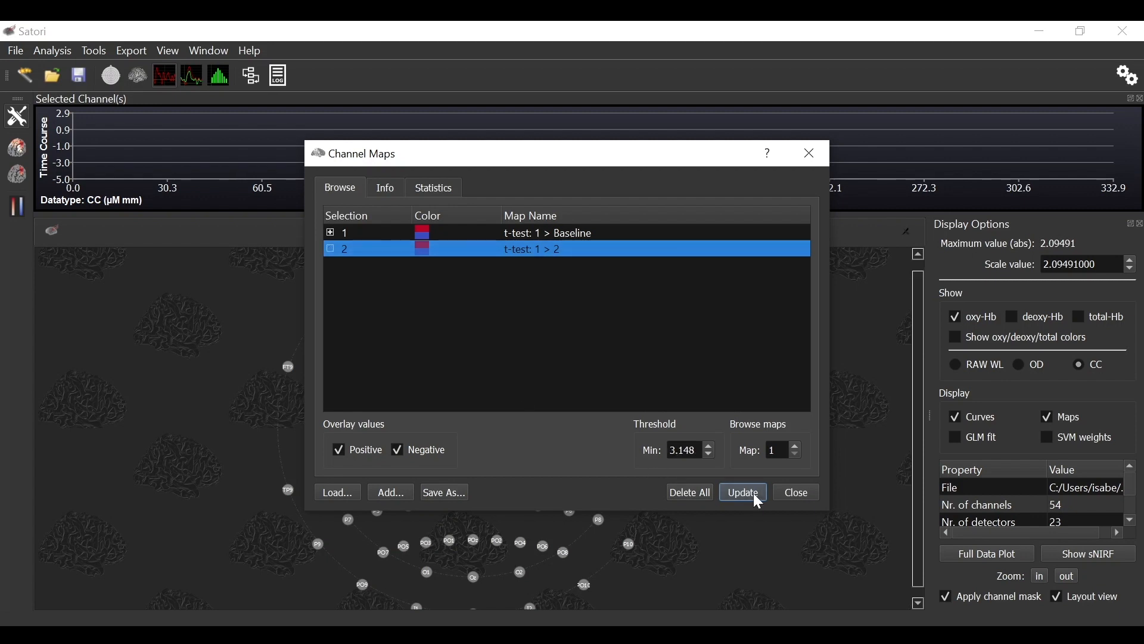
left_click(795, 492)
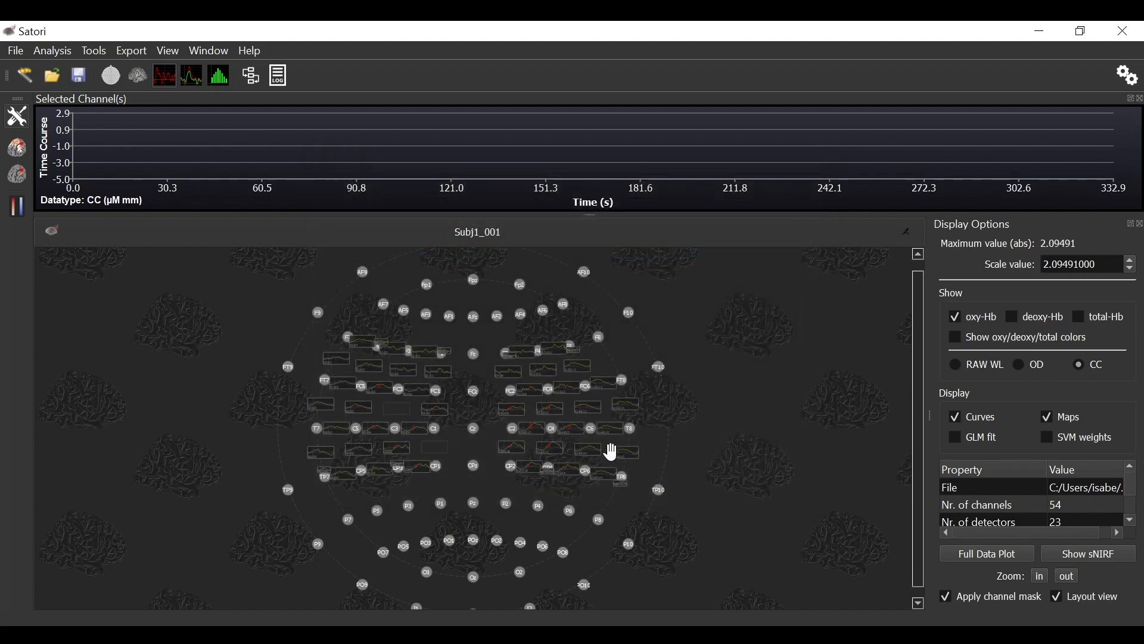
Step: Show the 3D brain view and rotate it to view the activation maps from another angle
mouse_move(575, 429)
left_click(138, 76)
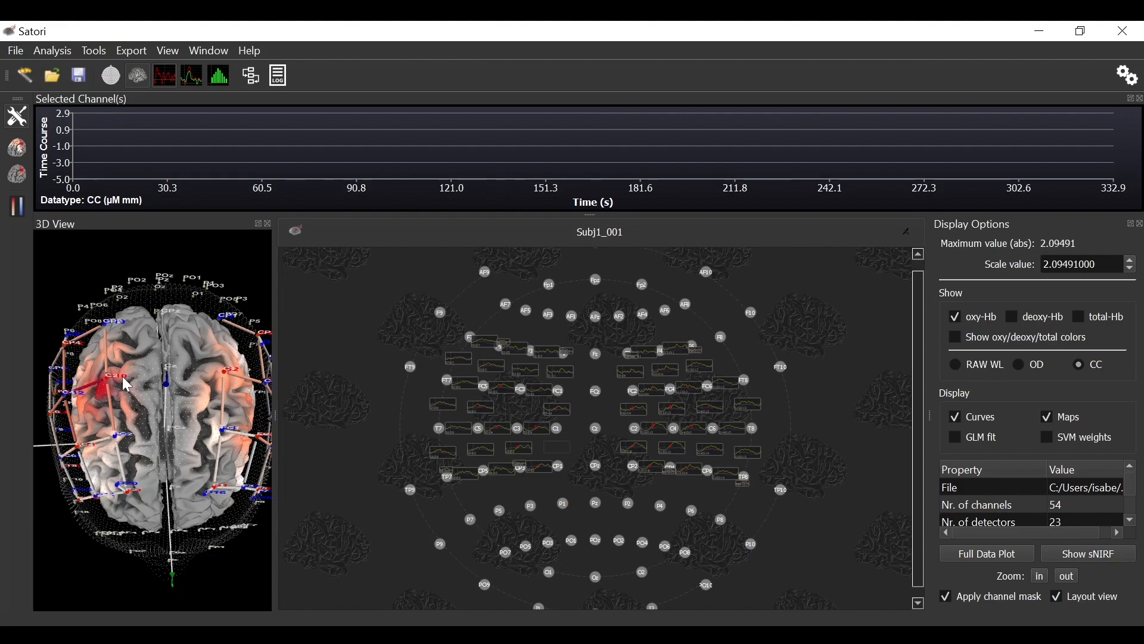
left_click_drag(123, 385, 94, 351)
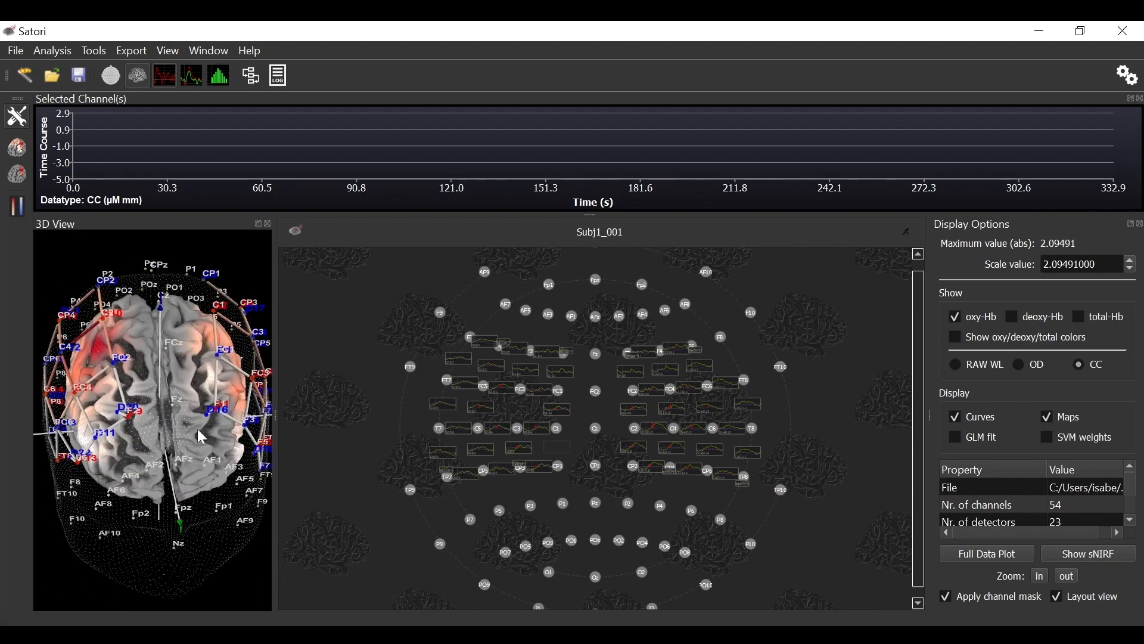
Step: Open the 3D view tools, hide the optode layout in the 3D view and show it again
left_click(97, 53)
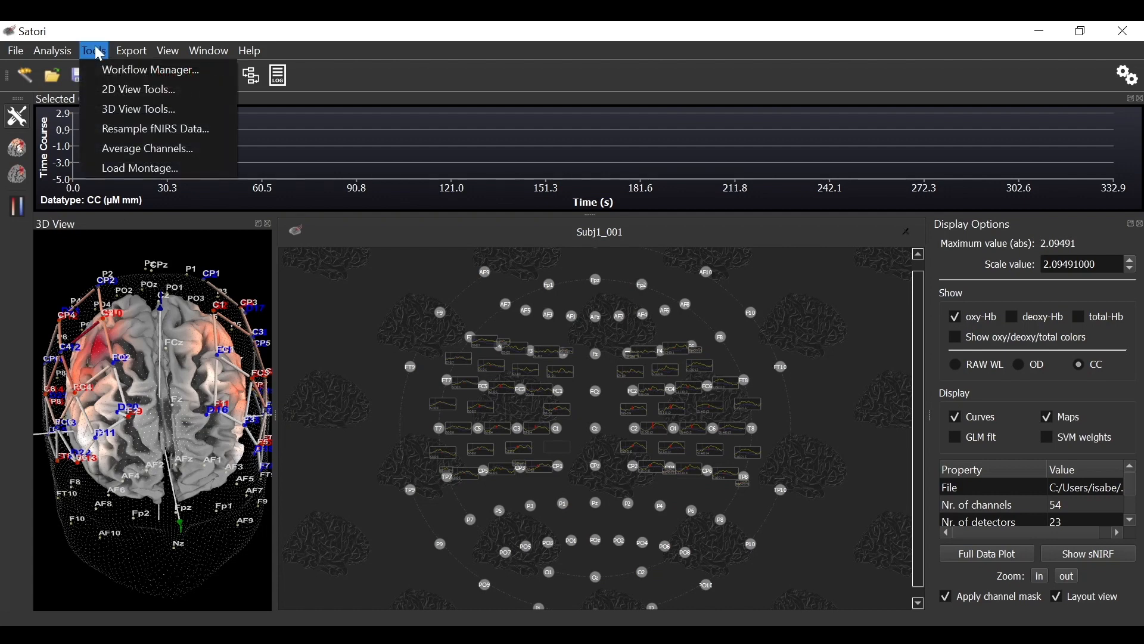
left_click(140, 110)
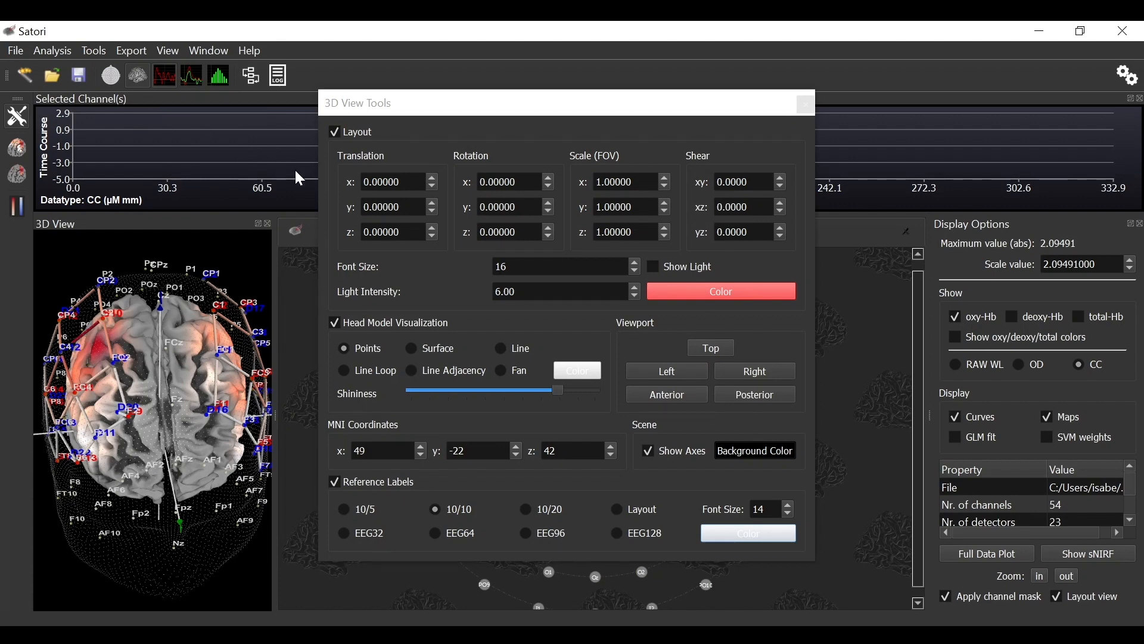
left_click(335, 132)
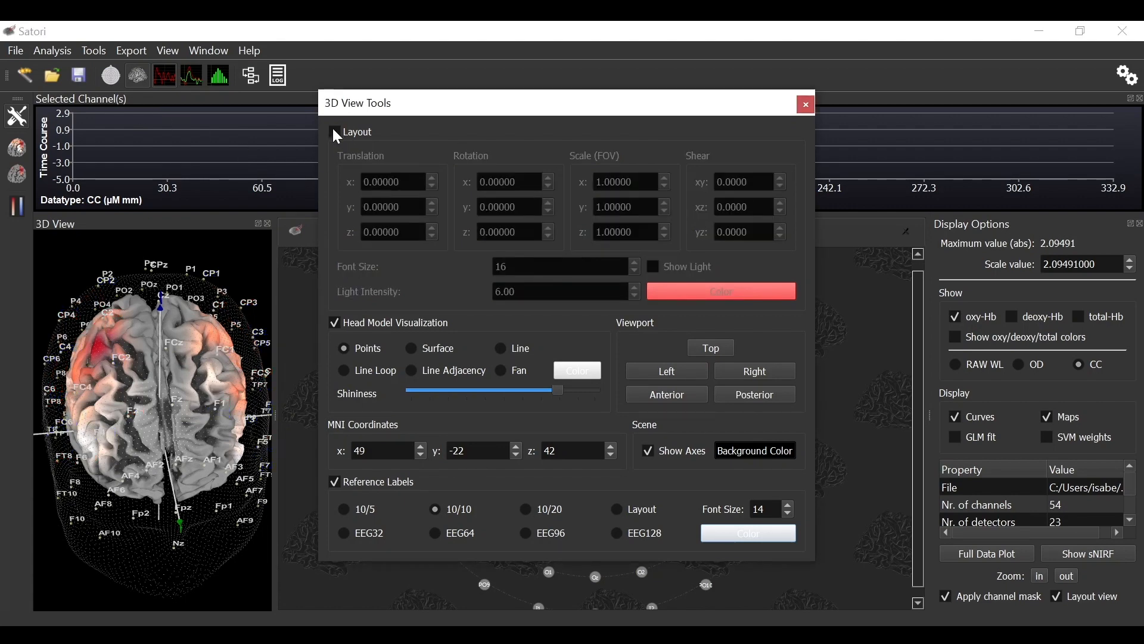
left_click(335, 132)
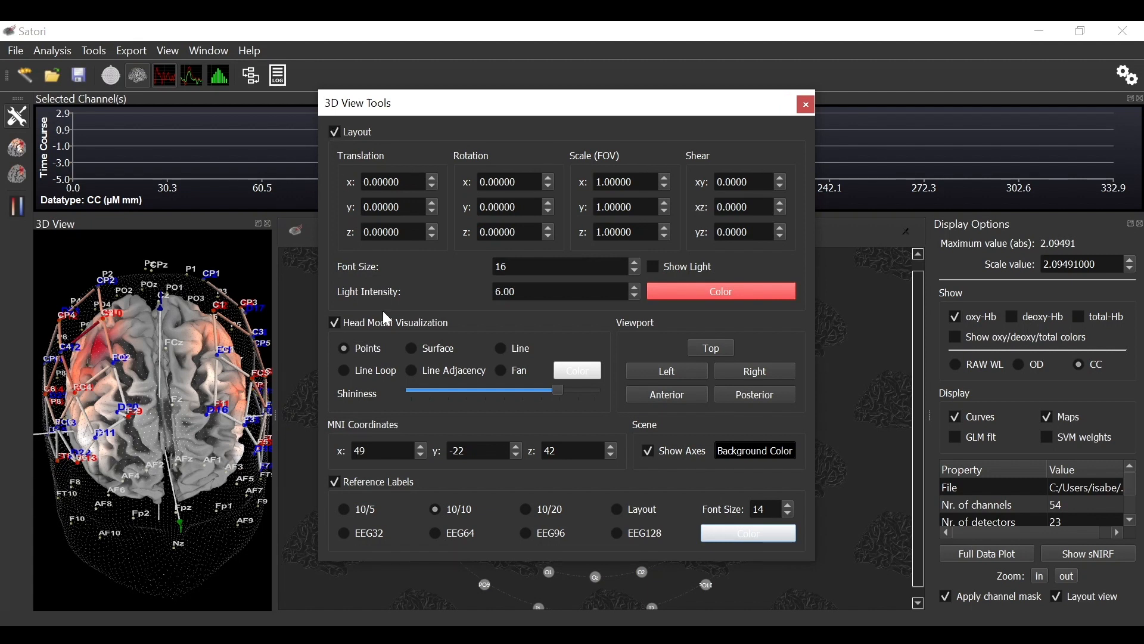
Step: Preview the head model as a surface and as lines, and restore the points visualization
left_click(413, 349)
left_click(502, 350)
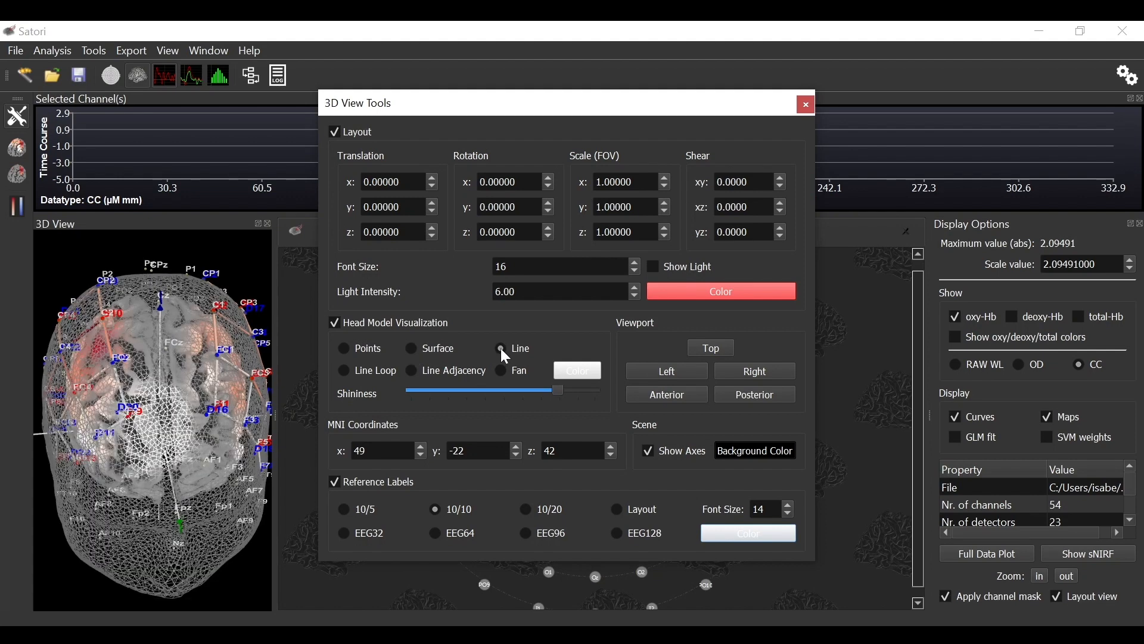
left_click(344, 349)
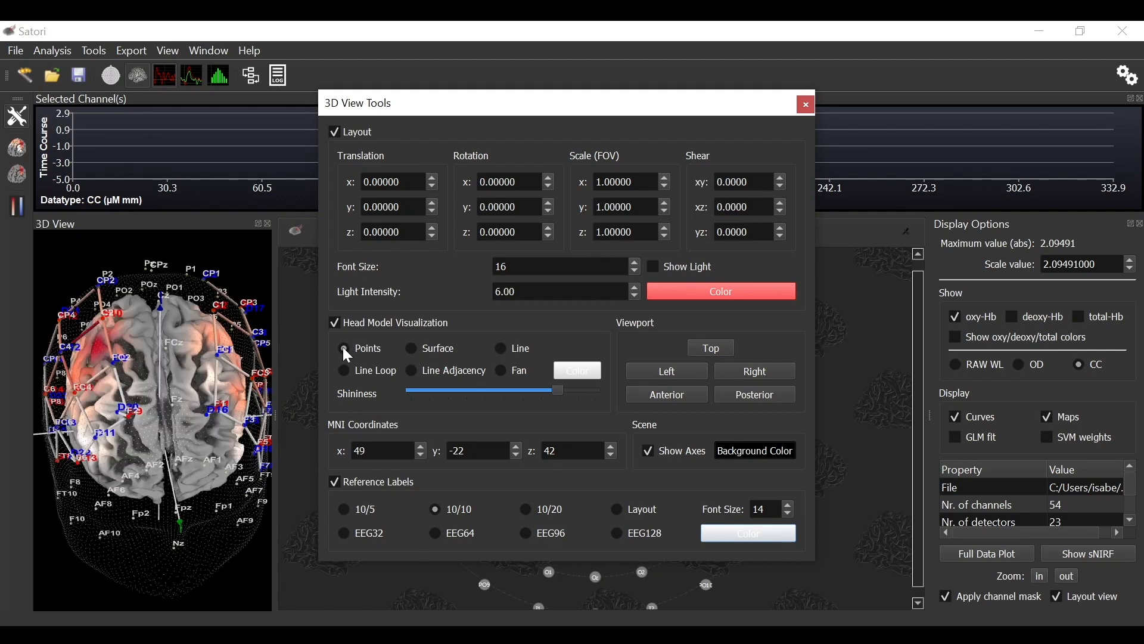
Step: Preview the 10/20 reference labels, restore the 10/10 labels, and close the 3D view tools
left_click(528, 510)
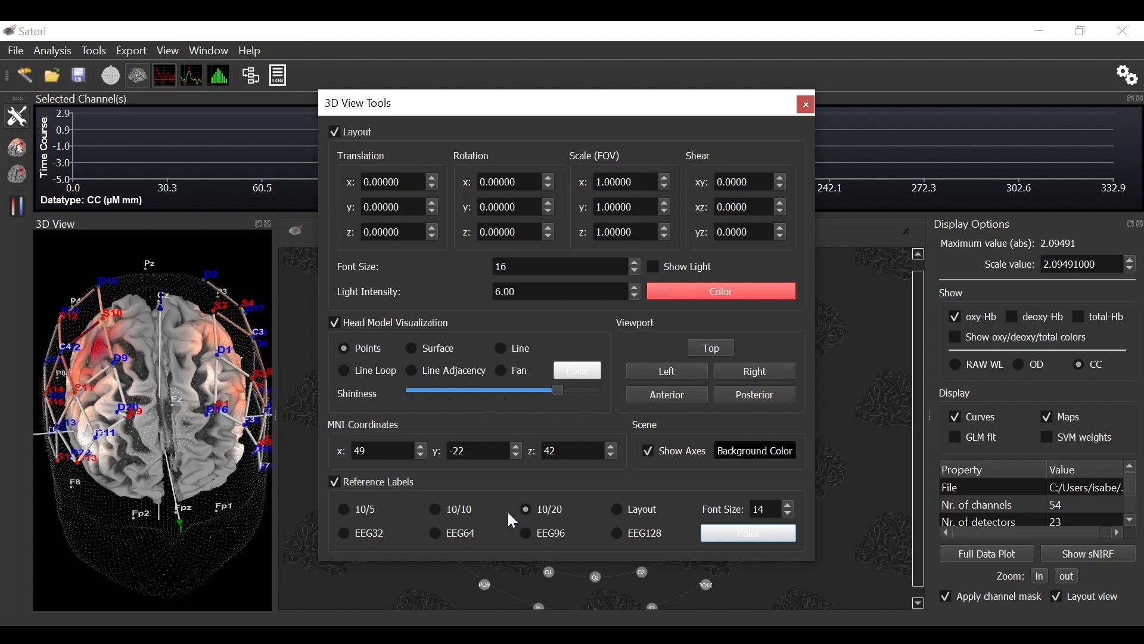
left_click(437, 511)
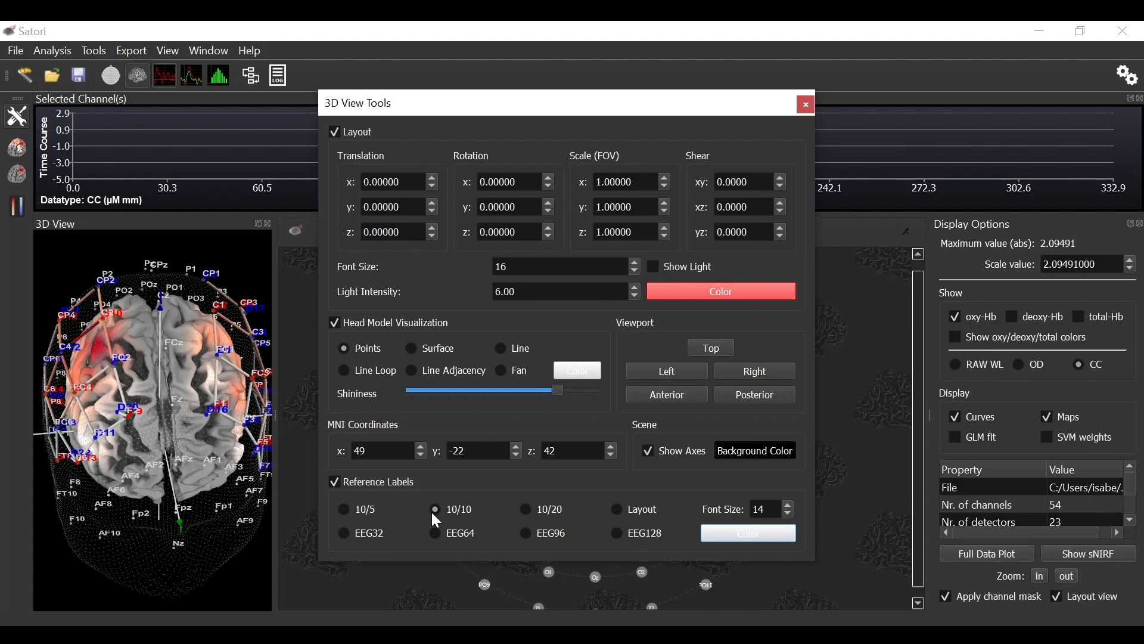
left_click(806, 105)
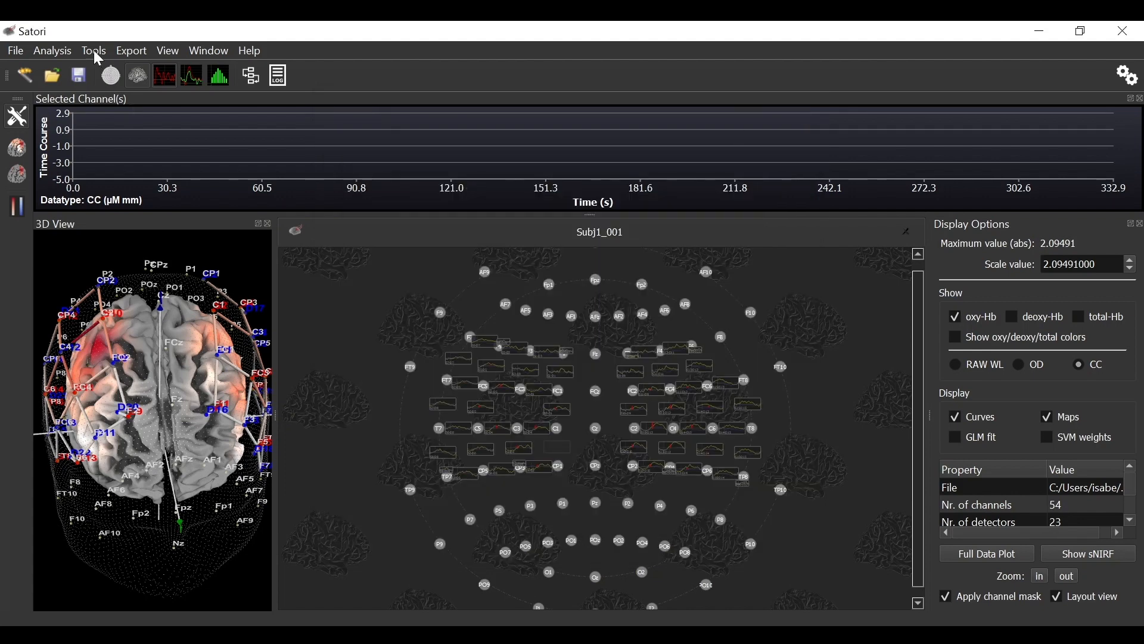
Step: Open the channel map overlay settings and examine the thresholding statistics of the current maps
left_click(53, 50)
left_click(90, 310)
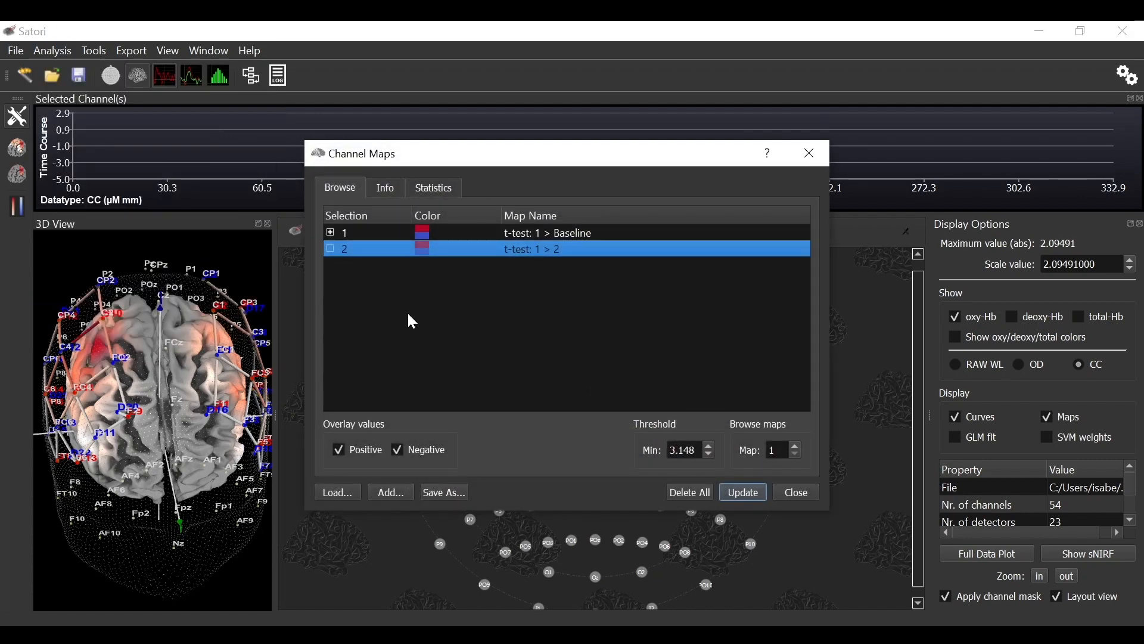
left_click(442, 186)
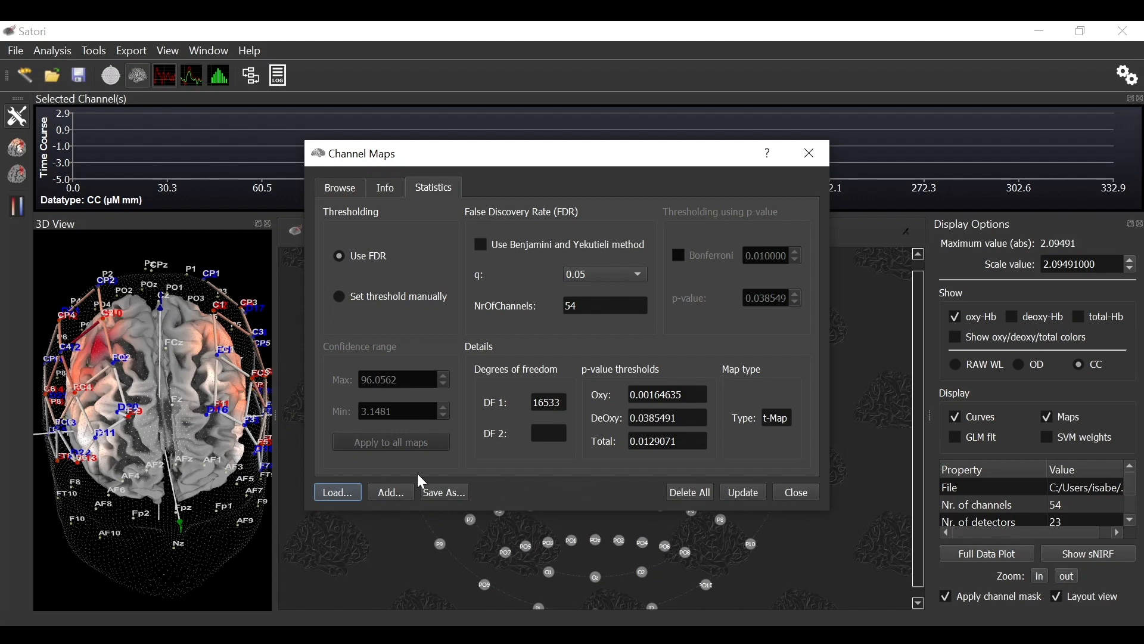
Step: Load the channel map file Subj1_001_MSGLM_RFX_t-test.cmp and close the dialog to inspect the random-effects maps
left_click(334, 494)
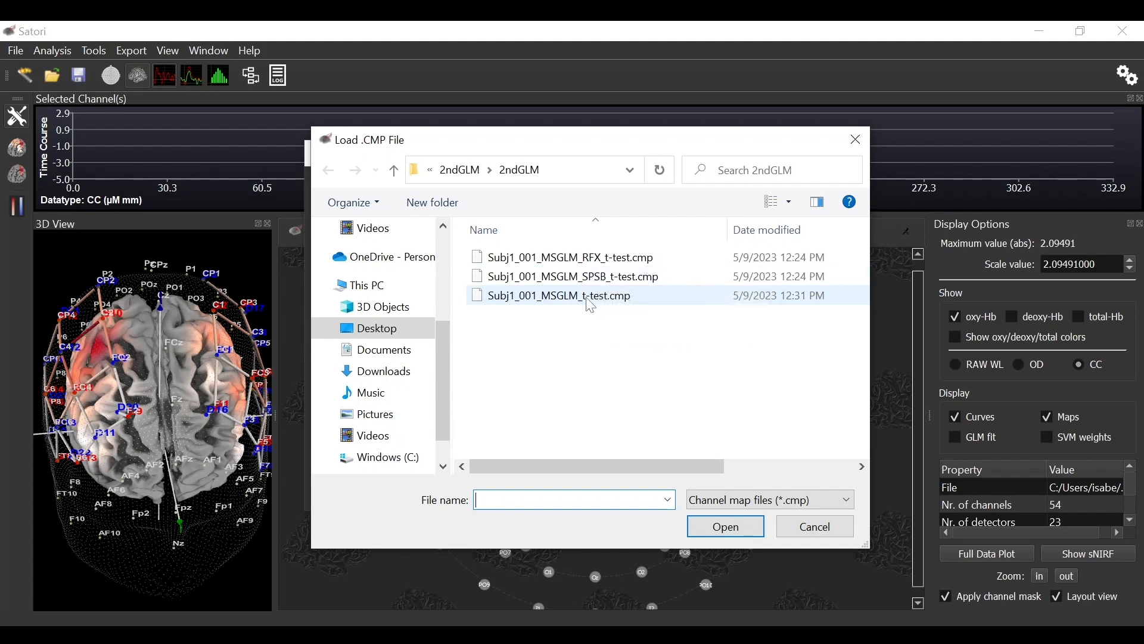
double_click(567, 261)
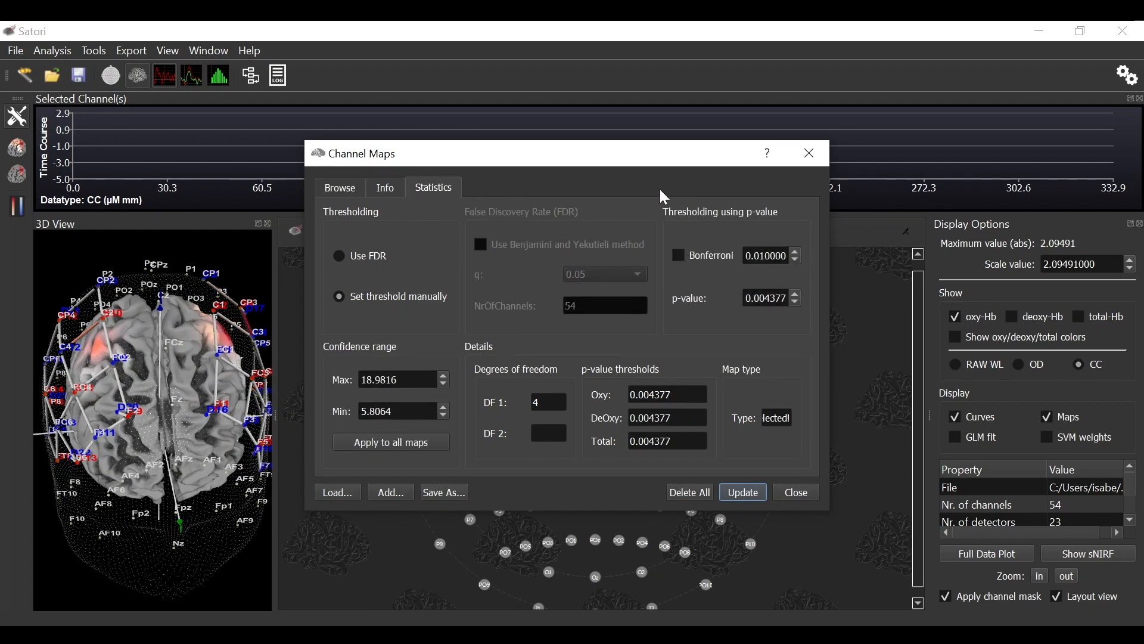
left_click(809, 154)
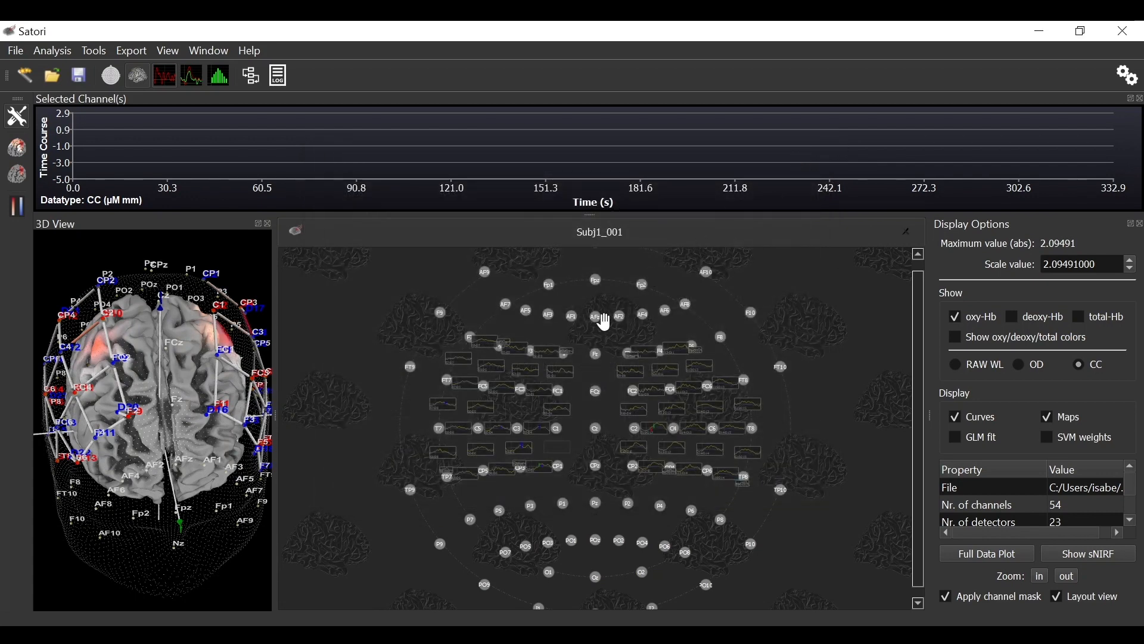
mouse_move(499, 429)
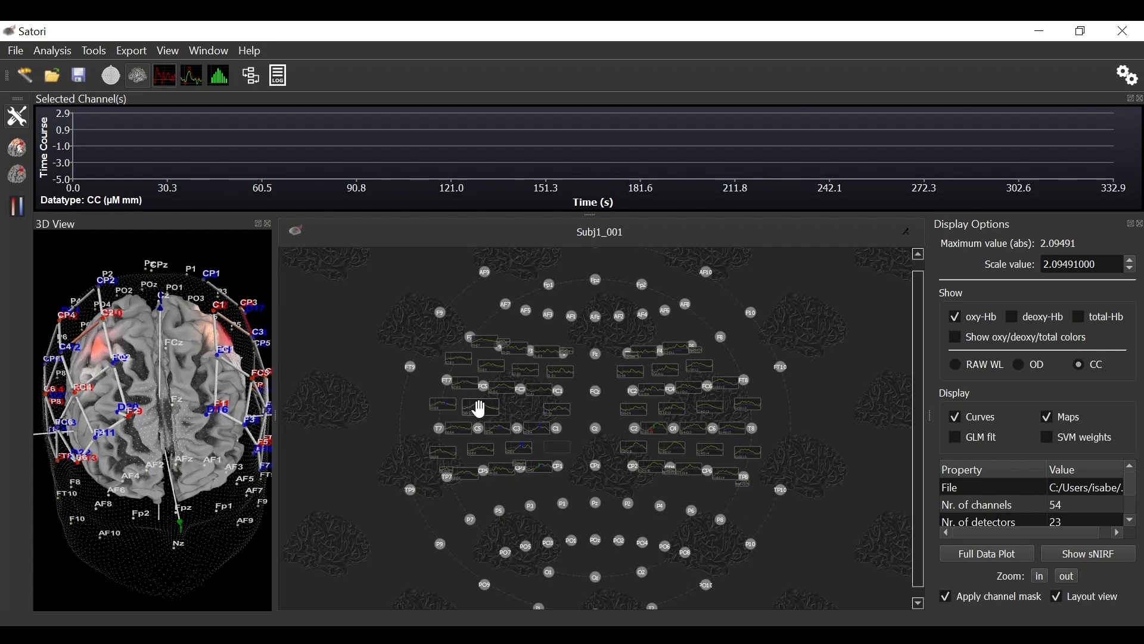
mouse_move(479, 409)
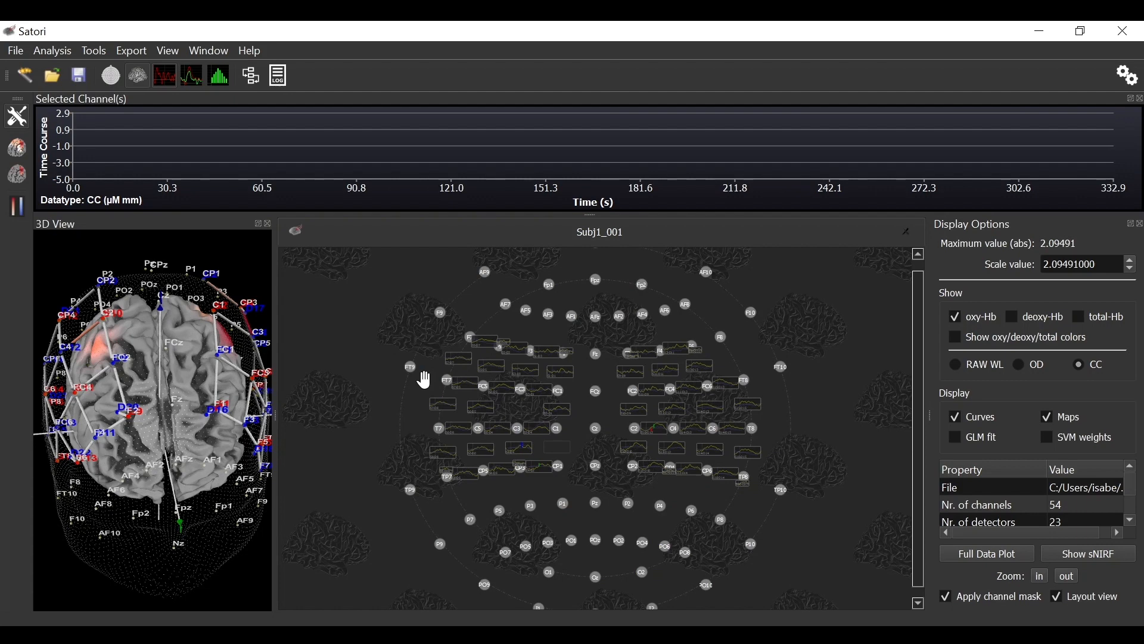
Step: Reopen the channel map overlay settings and change the thresholding from FDR to a manually set threshold
left_click(66, 56)
left_click(125, 295)
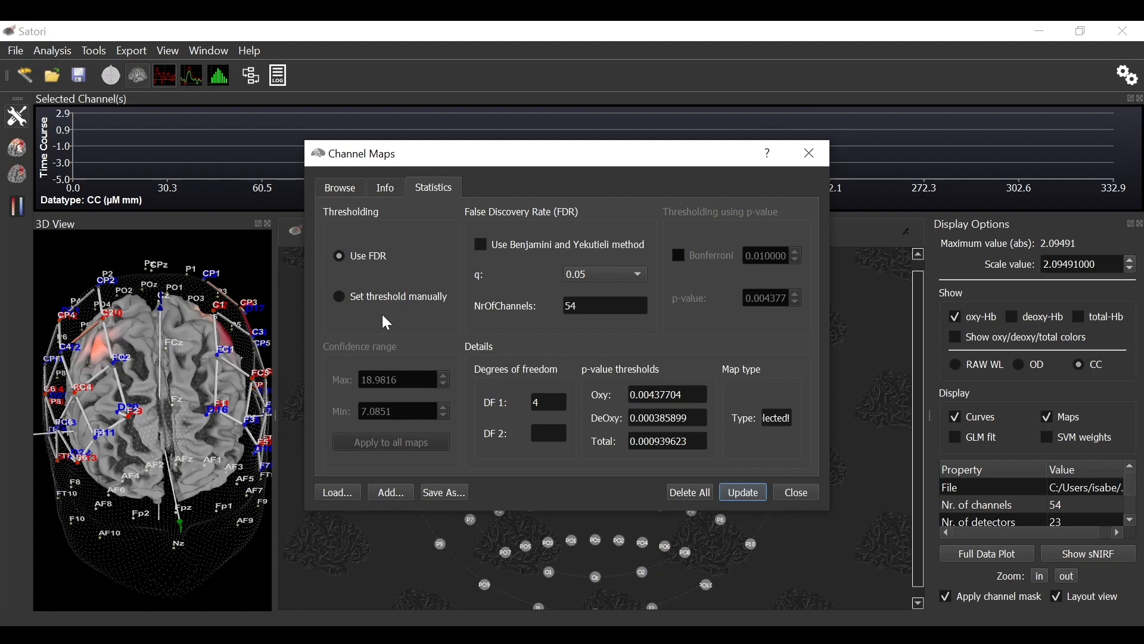
left_click(339, 297)
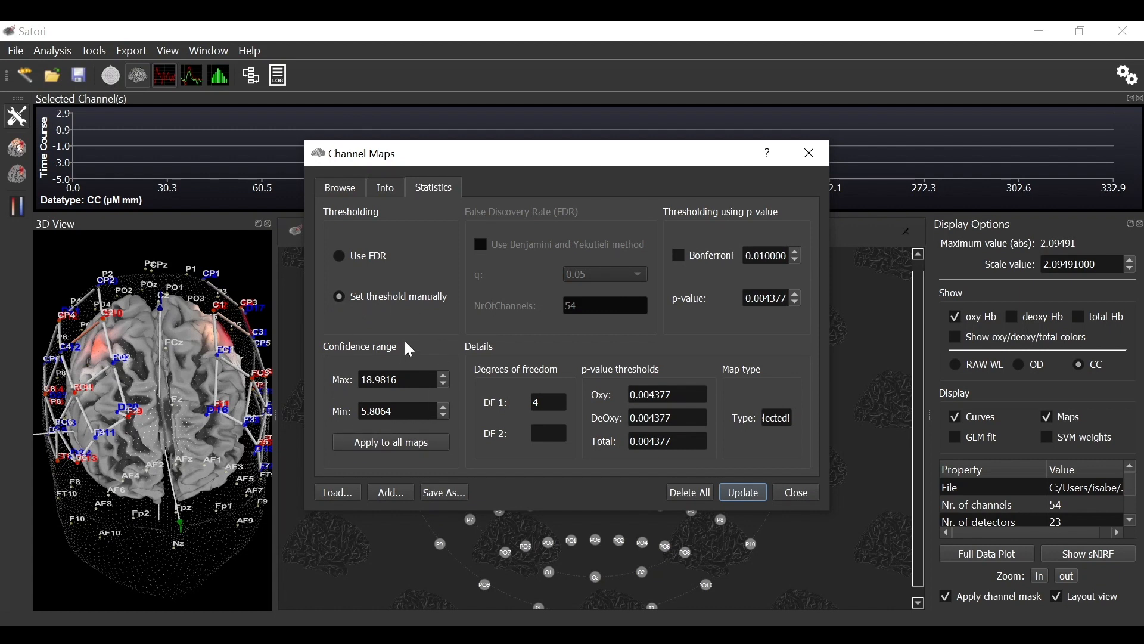
Step: Deselect both baseline maps so only "t-test: 2 > 1" is selected, and update the overlay with a minimum threshold of 5.806
left_click(340, 190)
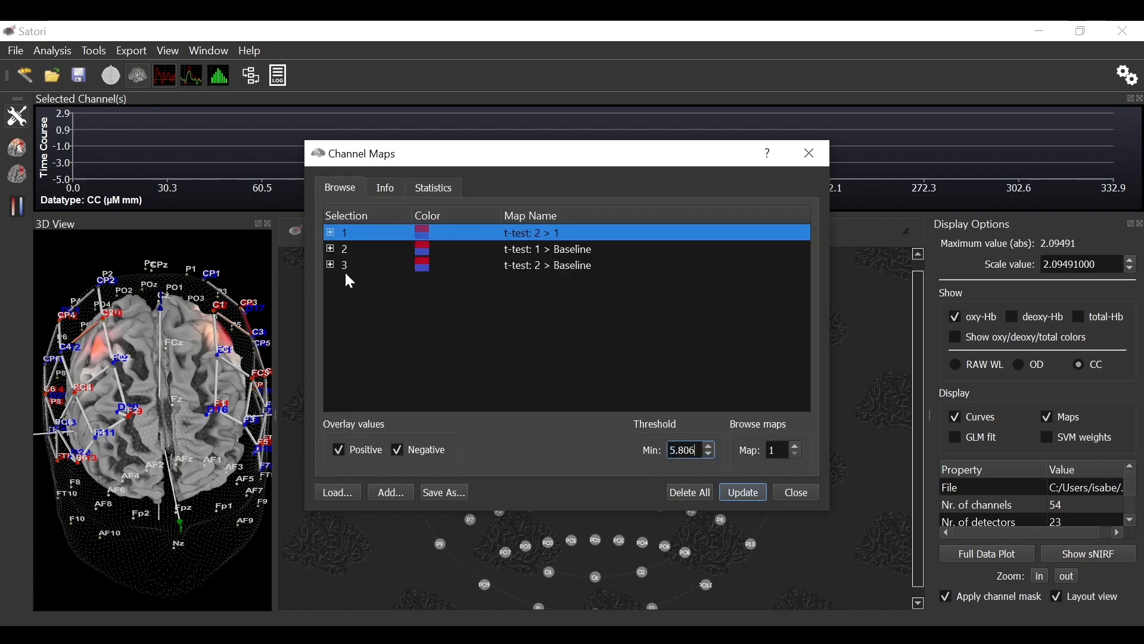
left_click(330, 250)
left_click(329, 262)
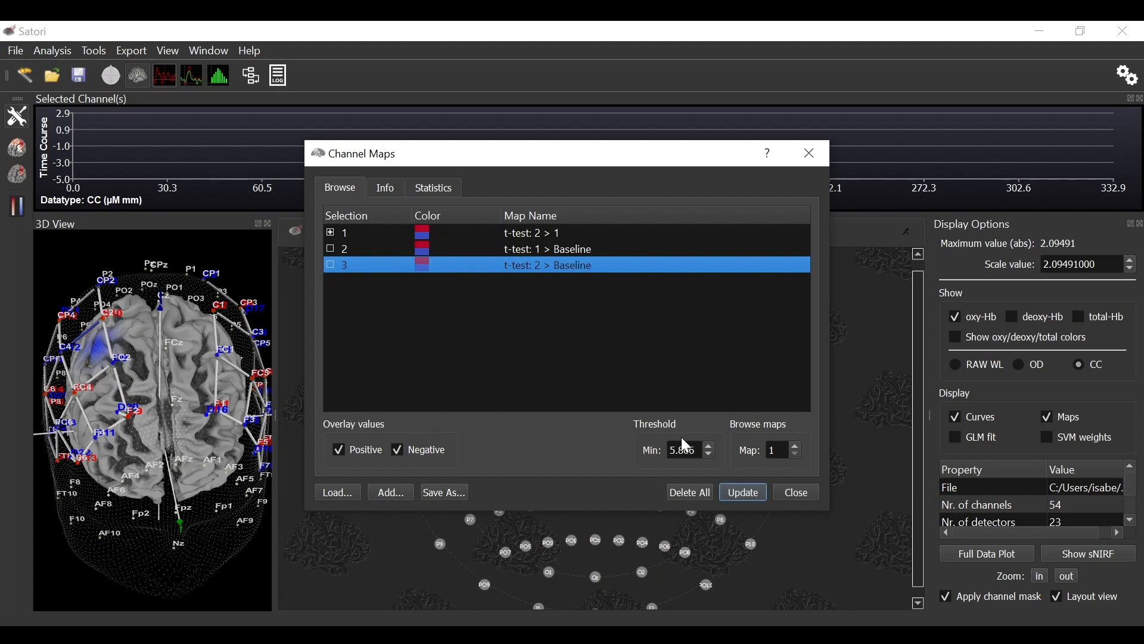
left_click(708, 445)
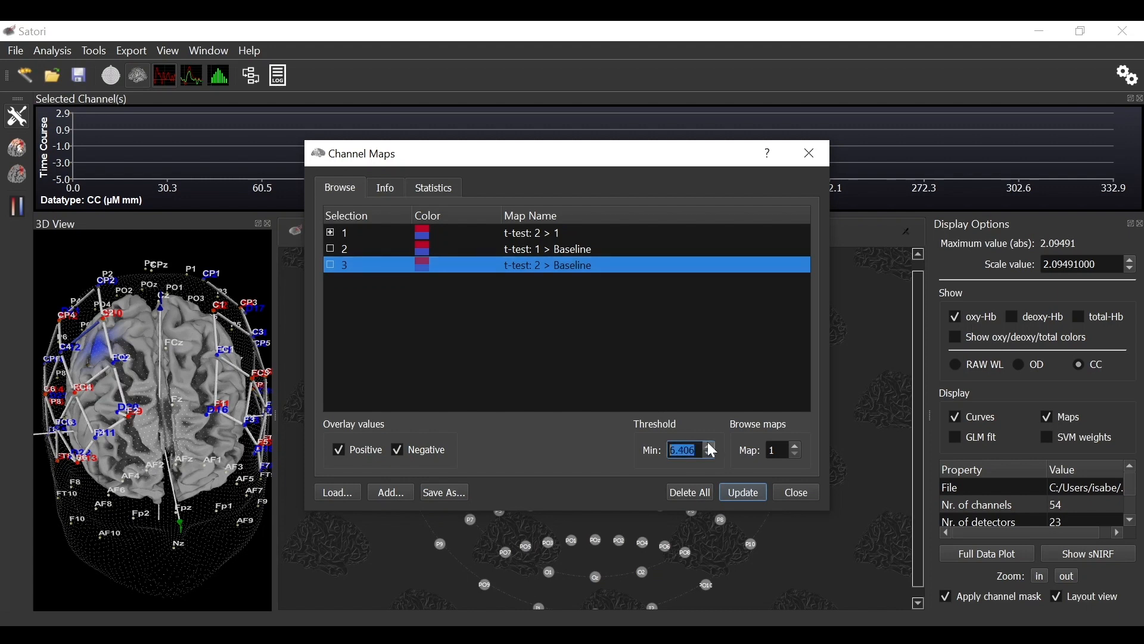
left_click(708, 444)
left_click(743, 492)
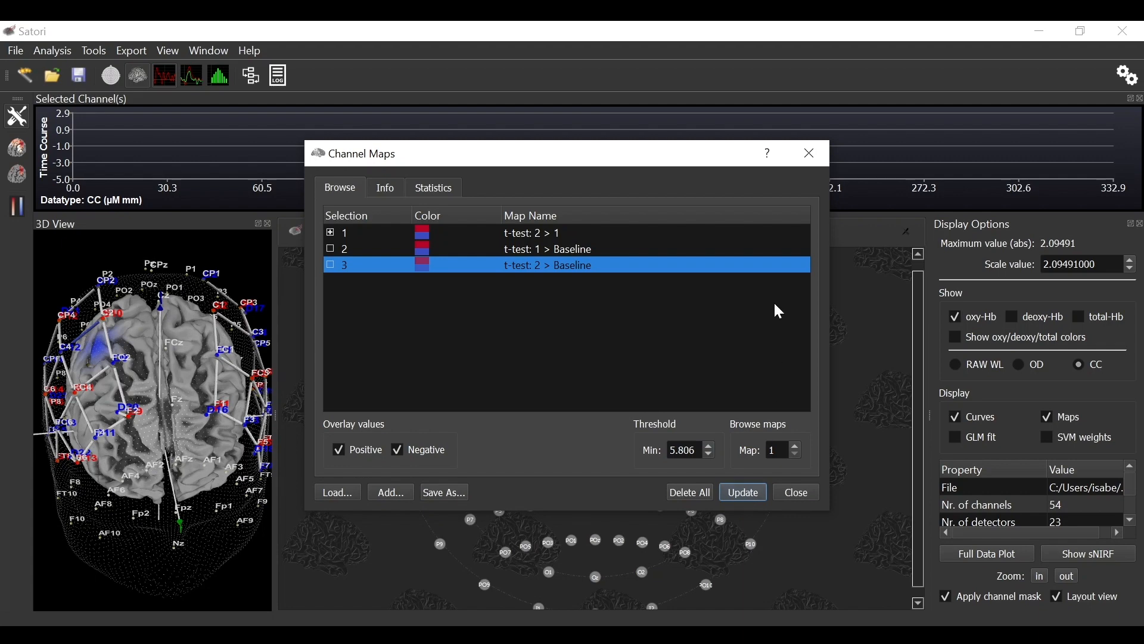
left_click(808, 156)
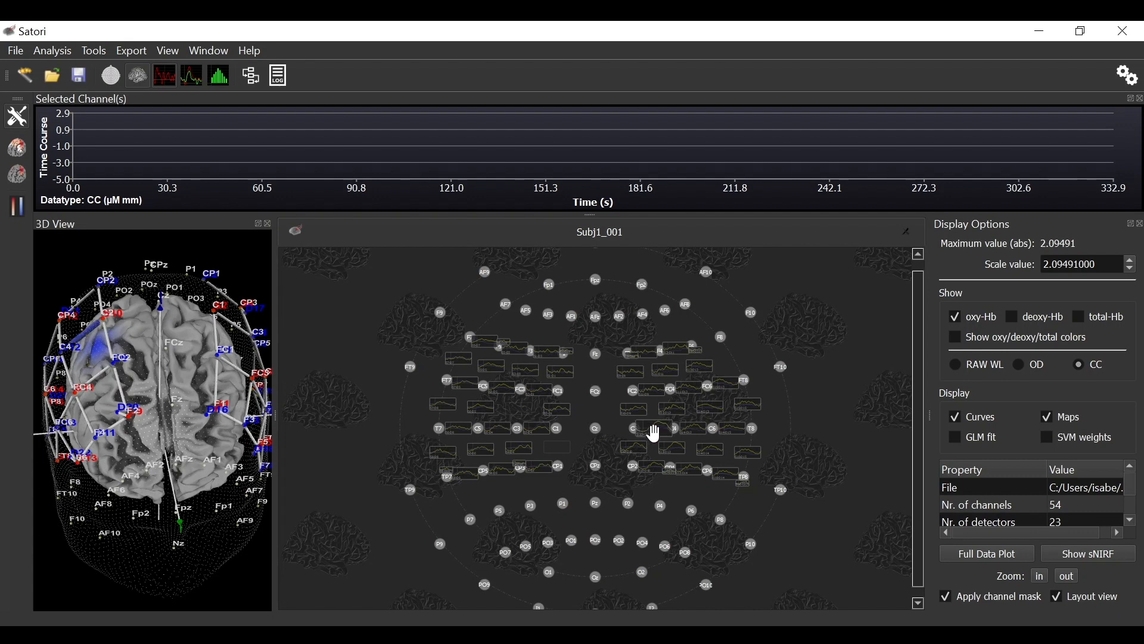
Step: Open the export options for saving screenshots of the views
mouse_move(656, 434)
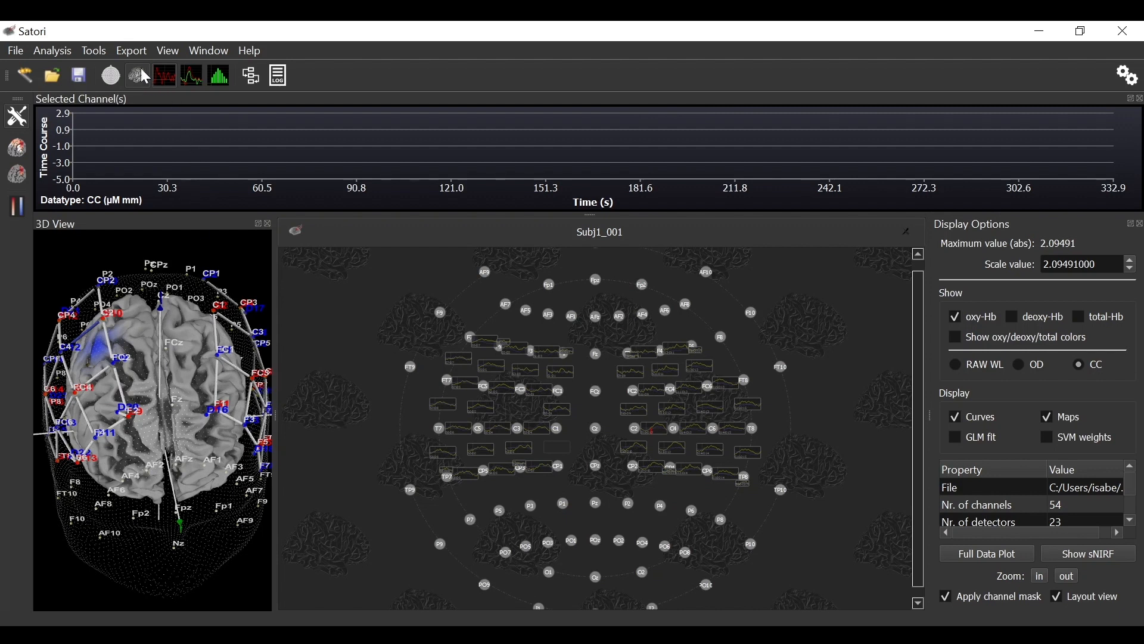
left_click(132, 50)
mouse_move(144, 68)
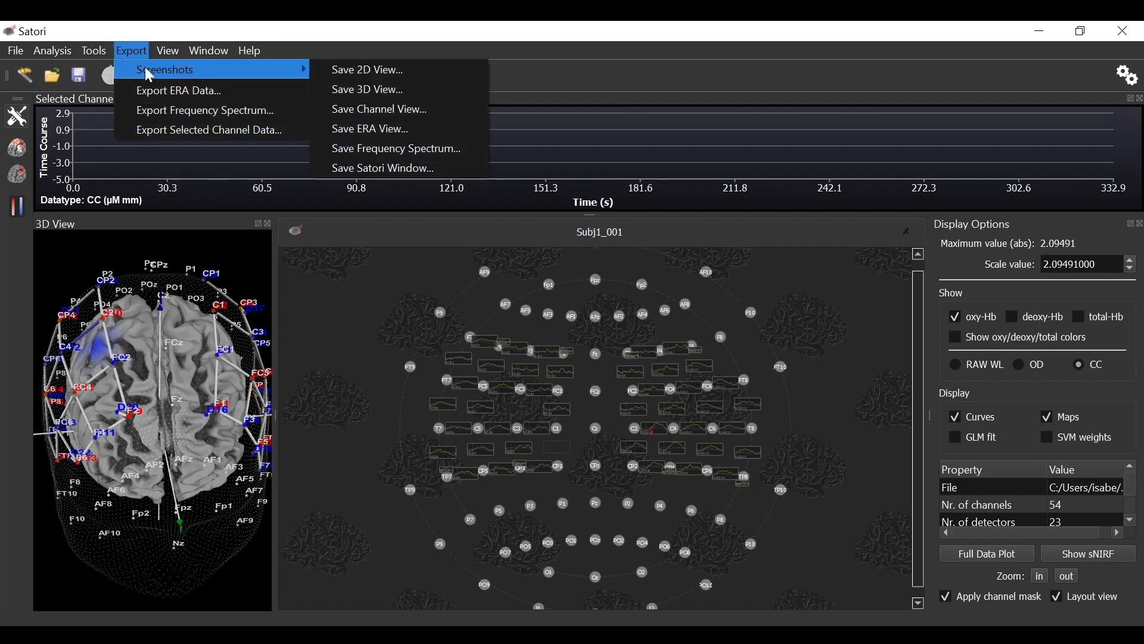